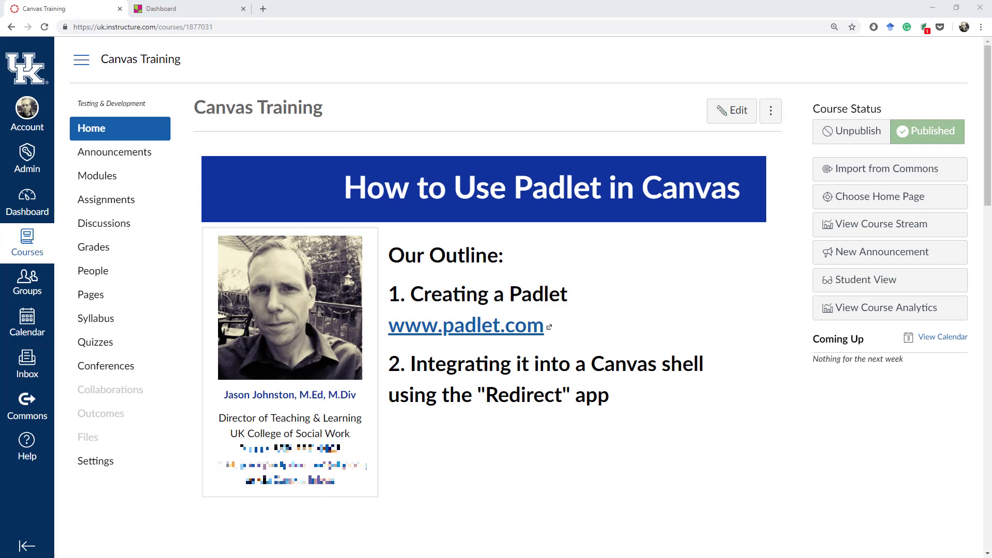
Step: Open Padlet's Make a padlet page and scroll through the blank layouts and templates
left_click(202, 8)
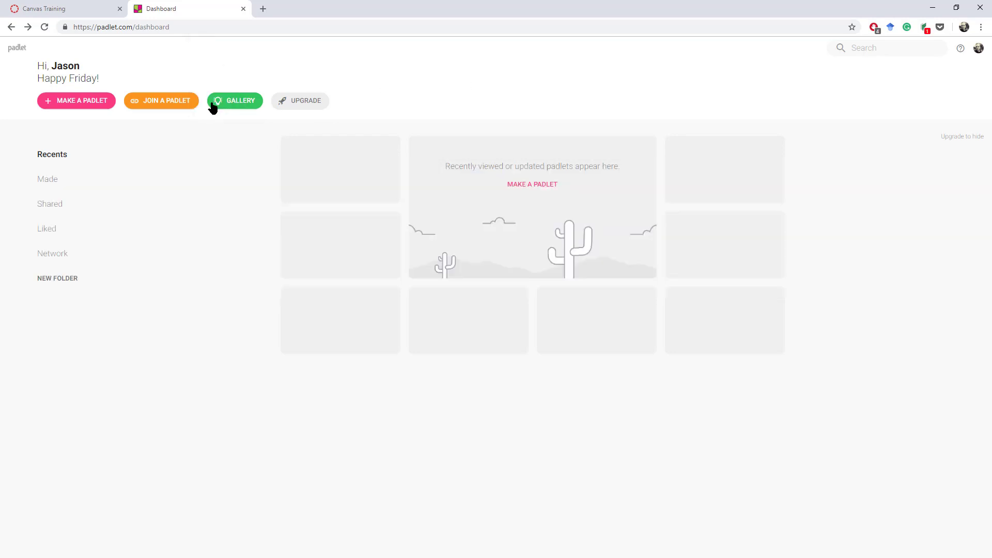
left_click(80, 103)
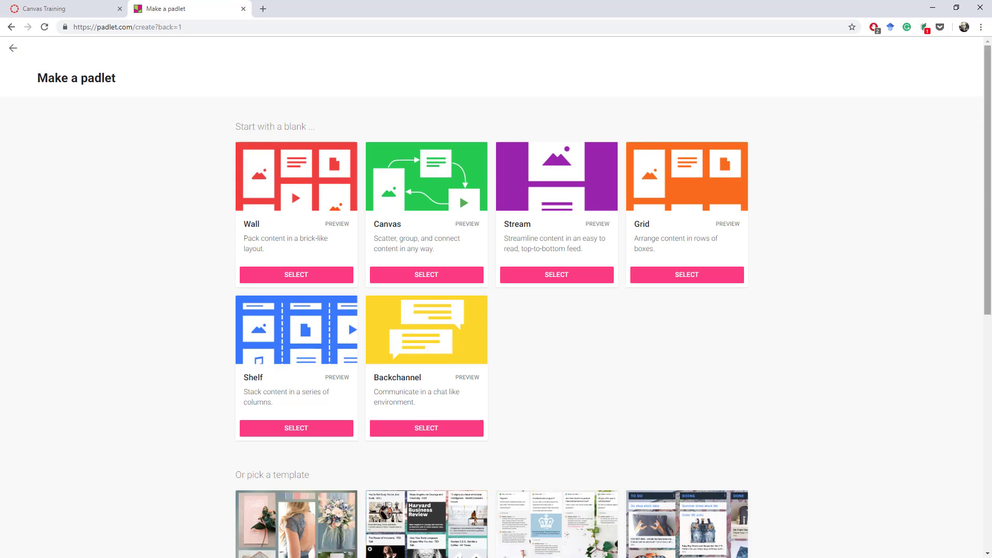
left_click_drag(987, 177, 988, 127)
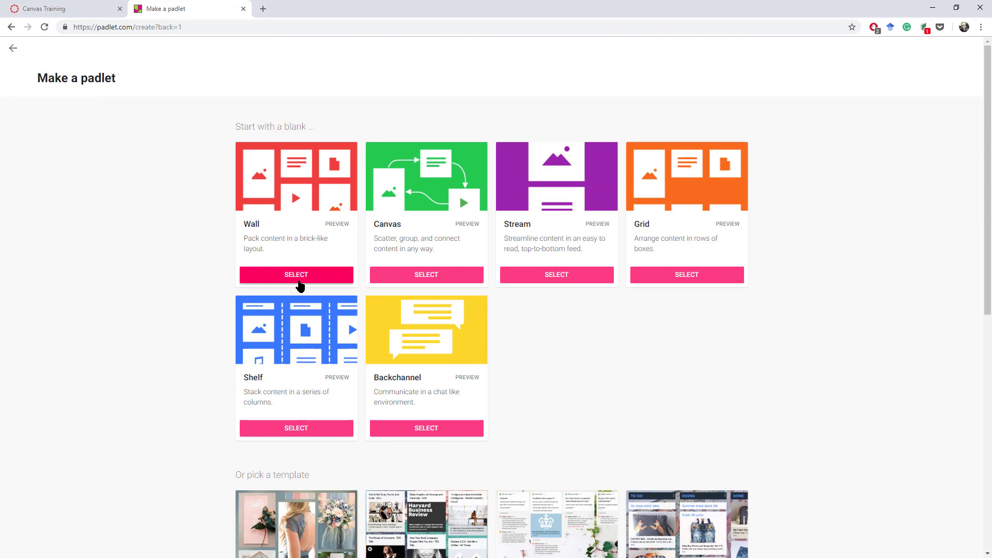
Step: Create a blank Wall padlet titled 'Post-it Board' with description 'Post bills here'
left_click(303, 280)
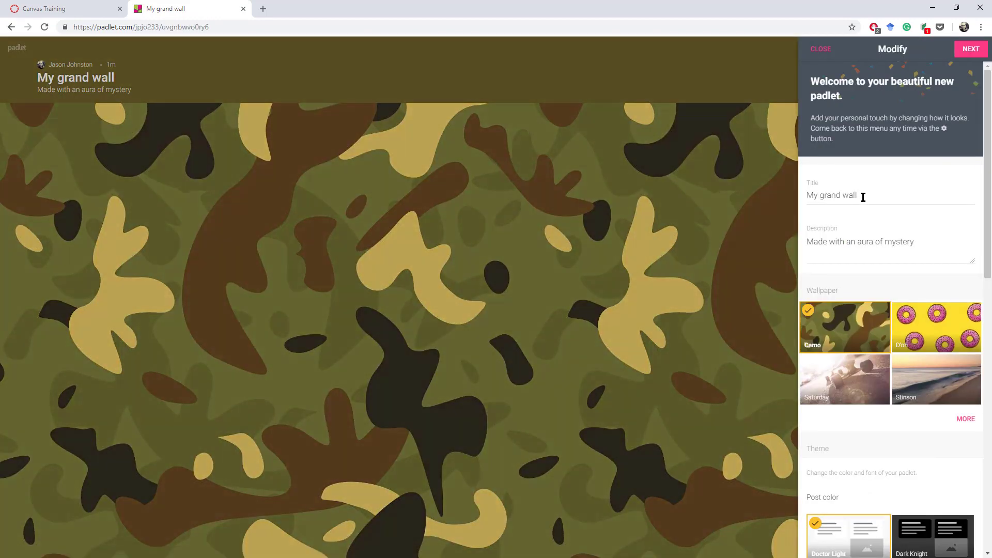
left_click_drag(863, 196, 814, 192)
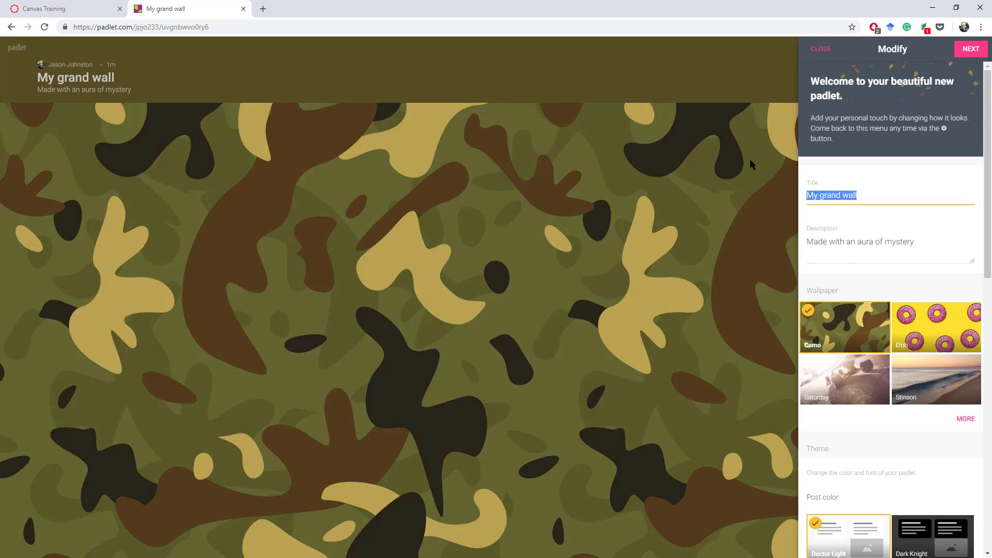
type("Post-")
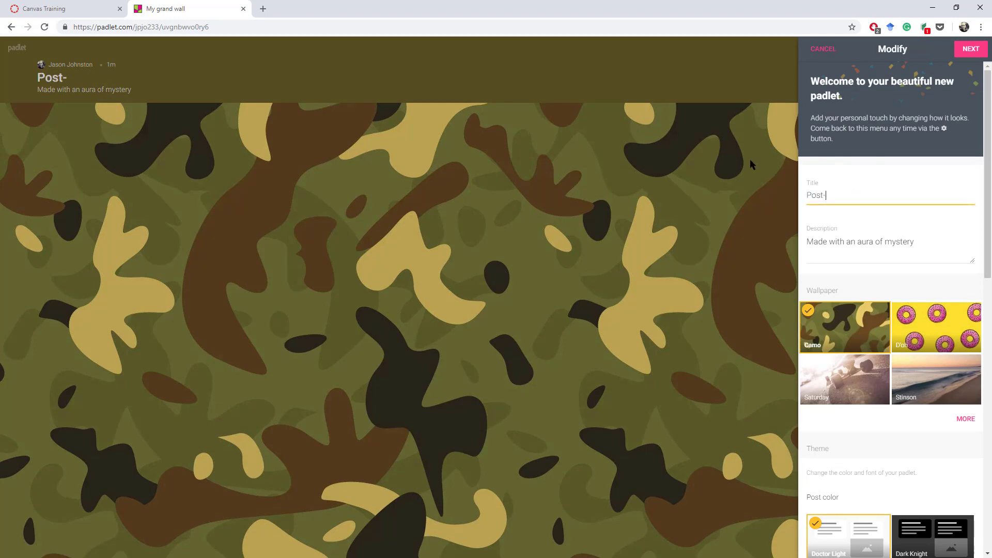
type("it Board")
left_click_drag(916, 242, 802, 240)
type("P")
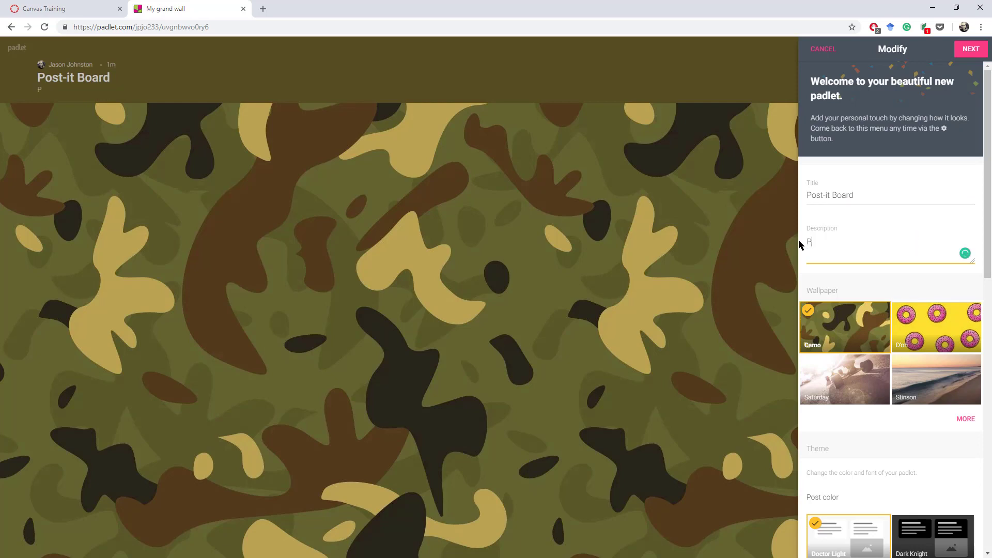
type("ost bills here")
Step: Apply the Wallwisher brick-mural wallpaper to the wall
left_click(964, 418)
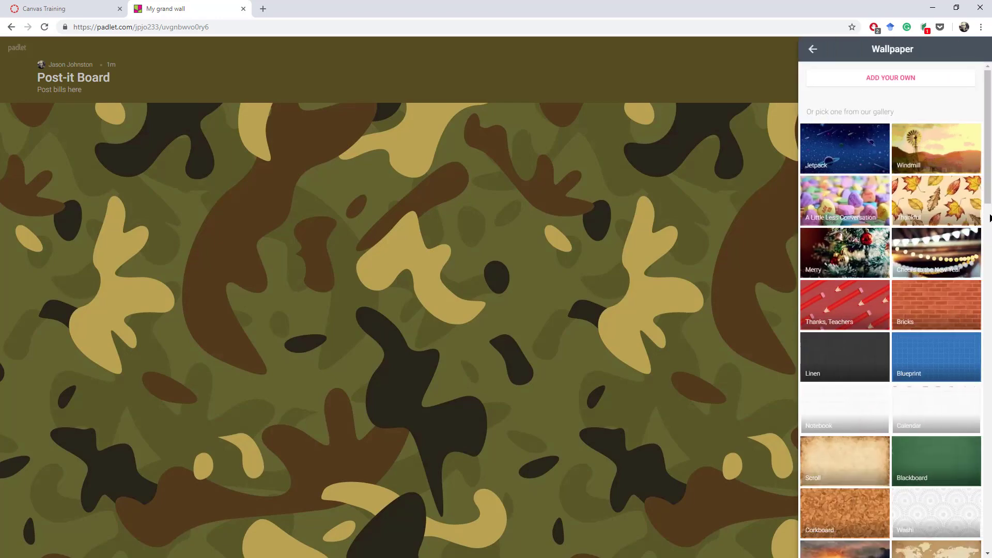
left_click_drag(986, 192, 972, 532)
left_click(869, 486)
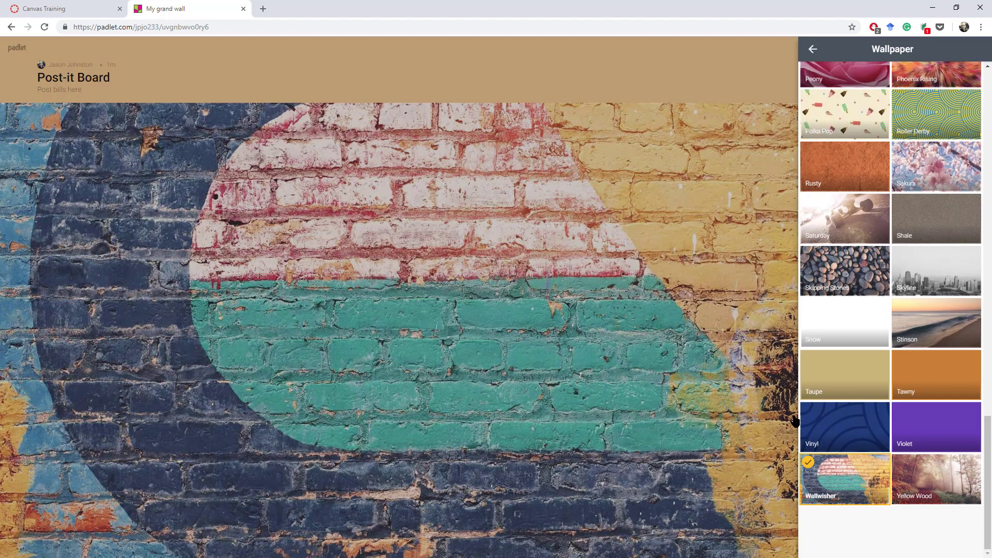
left_click(813, 49)
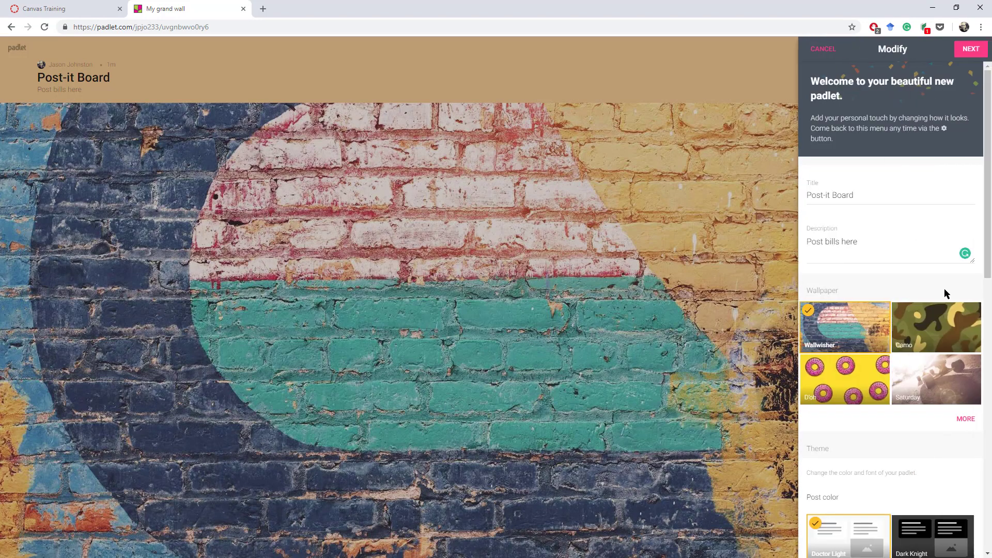
Step: Finish the Post-it Board setup keeping Secret privacy, then return to the Canvas Training course
left_click(972, 49)
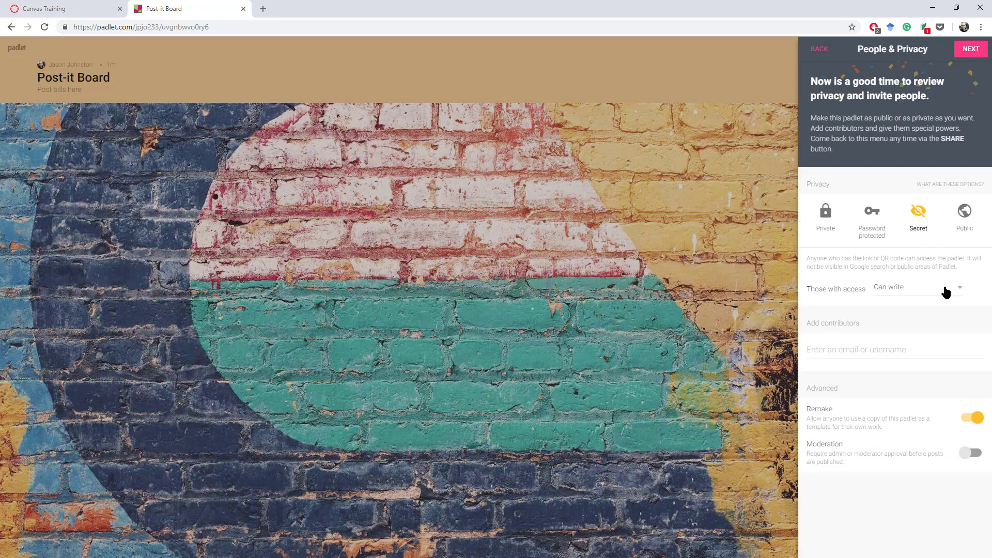
left_click(971, 49)
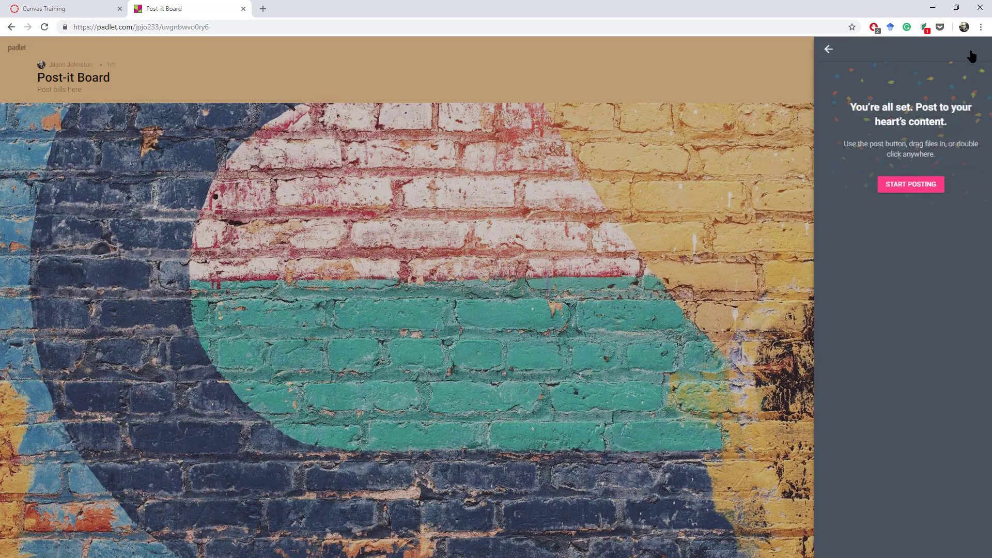
left_click(898, 187)
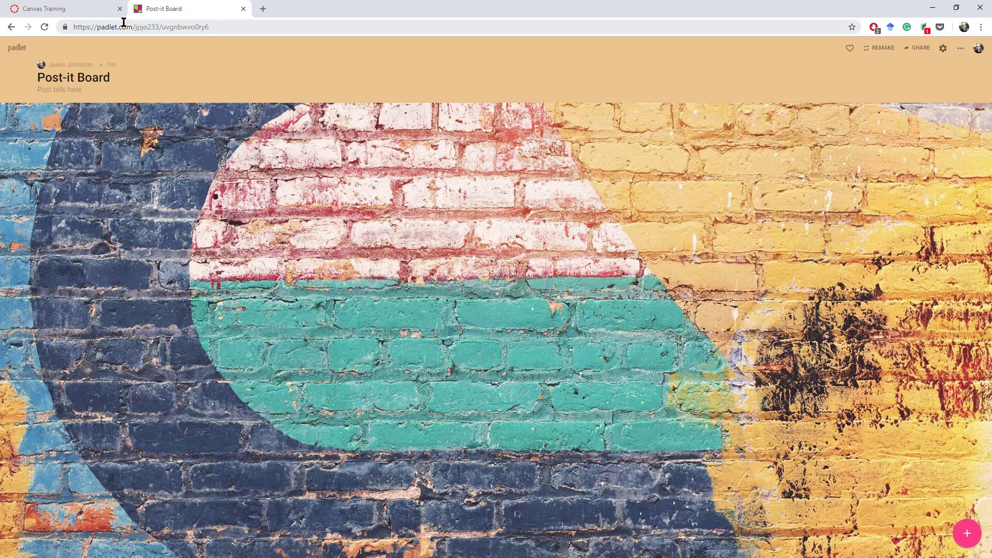
left_click(82, 9)
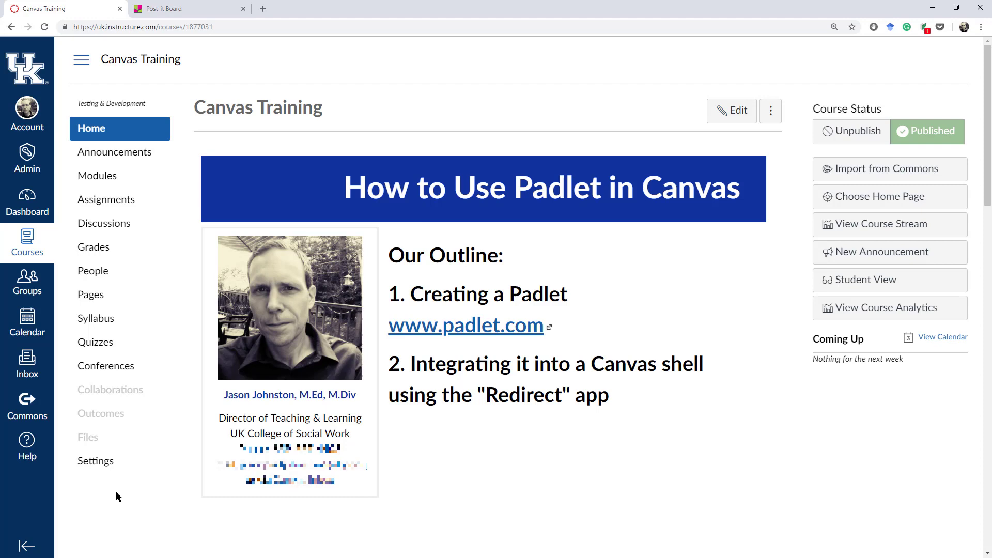
Step: Filter the course Settings Apps list by 'redirect' to find the Redirect Tool
left_click(109, 465)
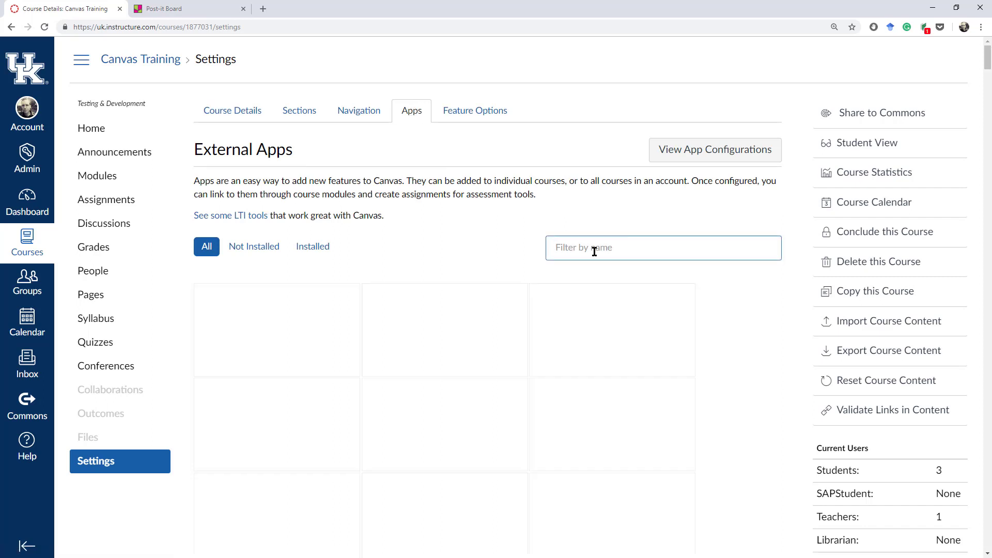
type("redirect")
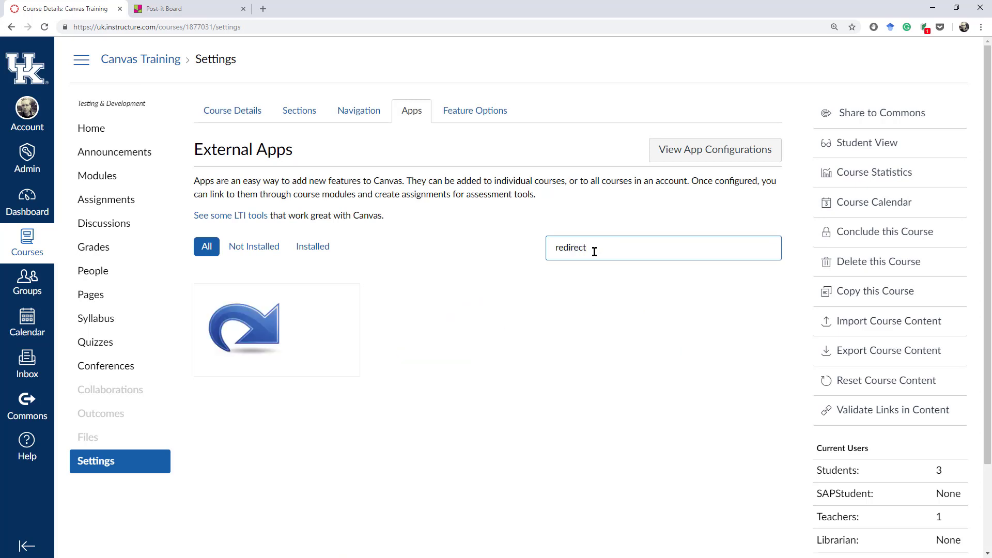
mouse_move(293, 363)
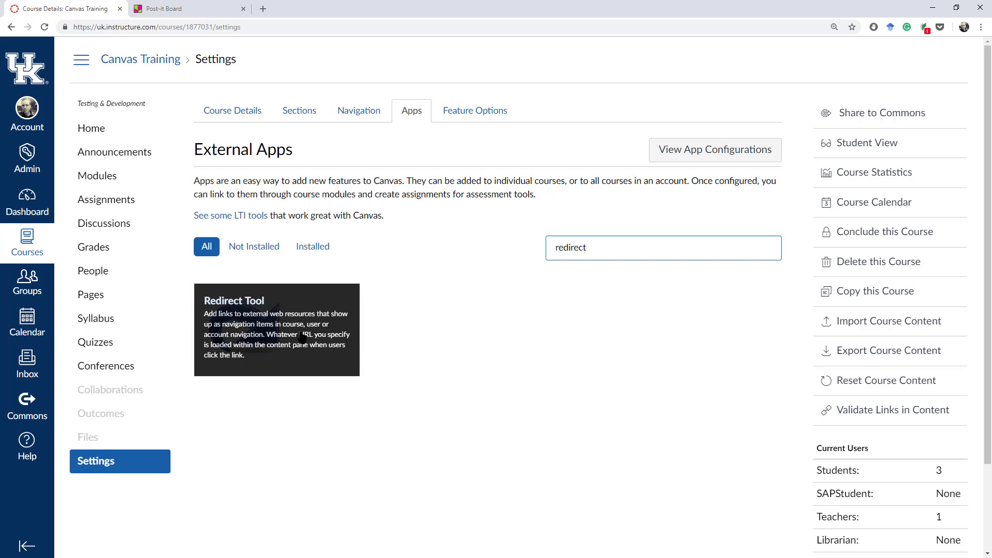
Step: Start adding the Redirect Tool named 'Post-It Board', opening in-page and shown in course navigation
left_click(302, 338)
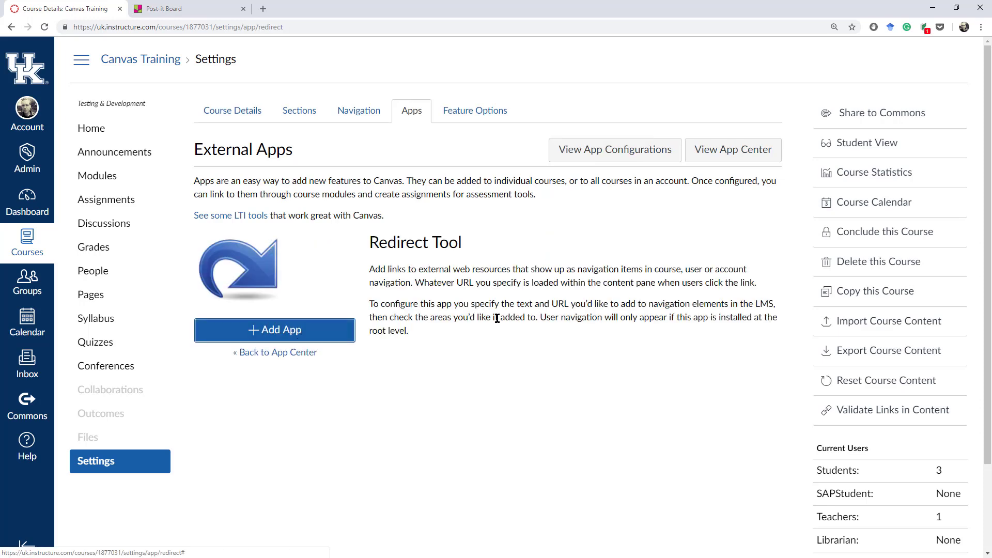
left_click(304, 336)
left_click_drag(361, 246, 268, 244)
type("Pos")
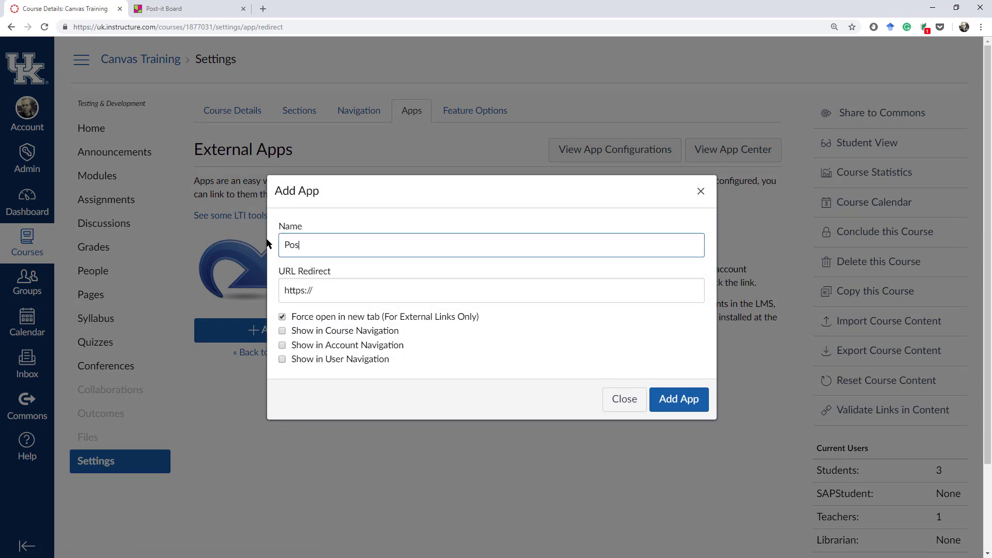
type("t-It Board")
left_click(283, 318)
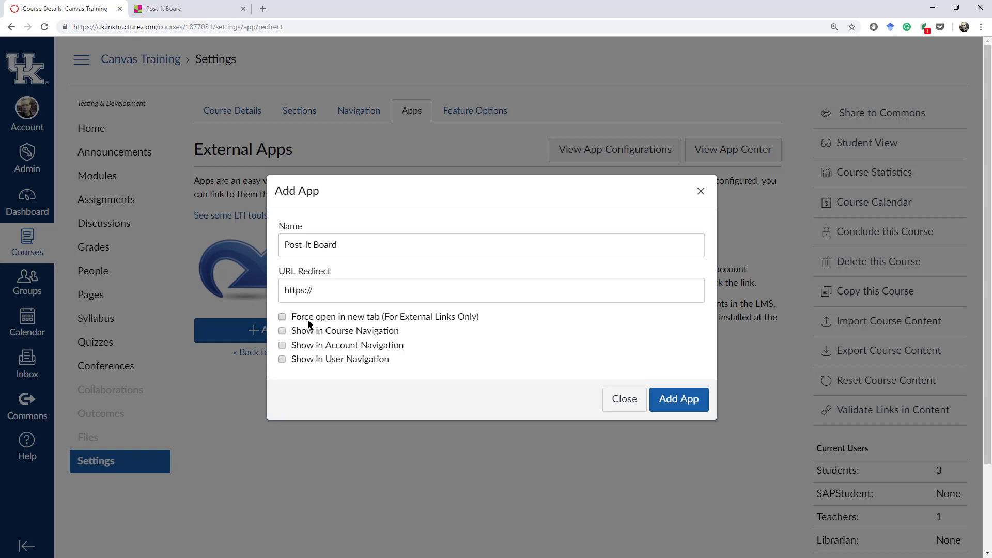
left_click(282, 331)
Step: Copy the Padlet wall's URL into the redirect URL field and add the app
left_click(191, 8)
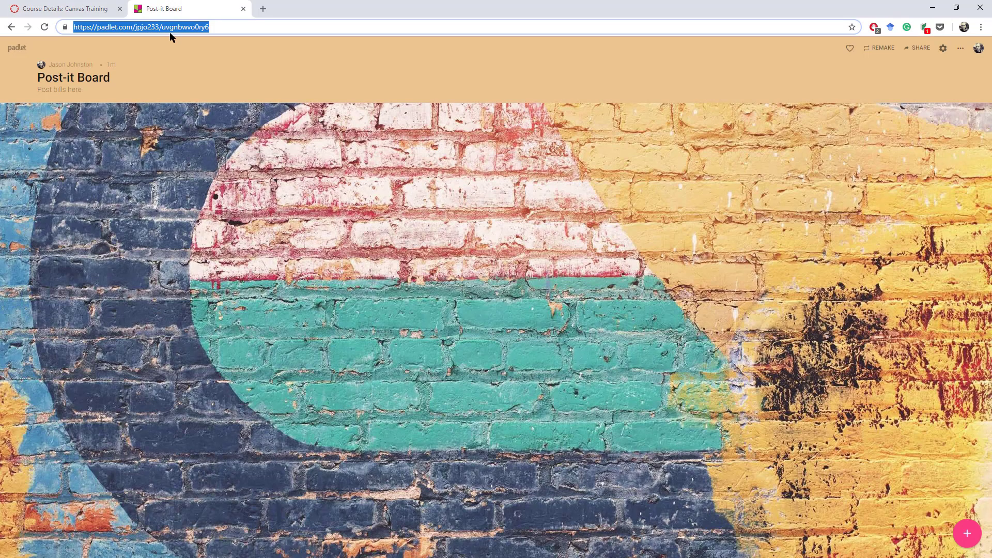
left_click_drag(244, 27, 67, 16)
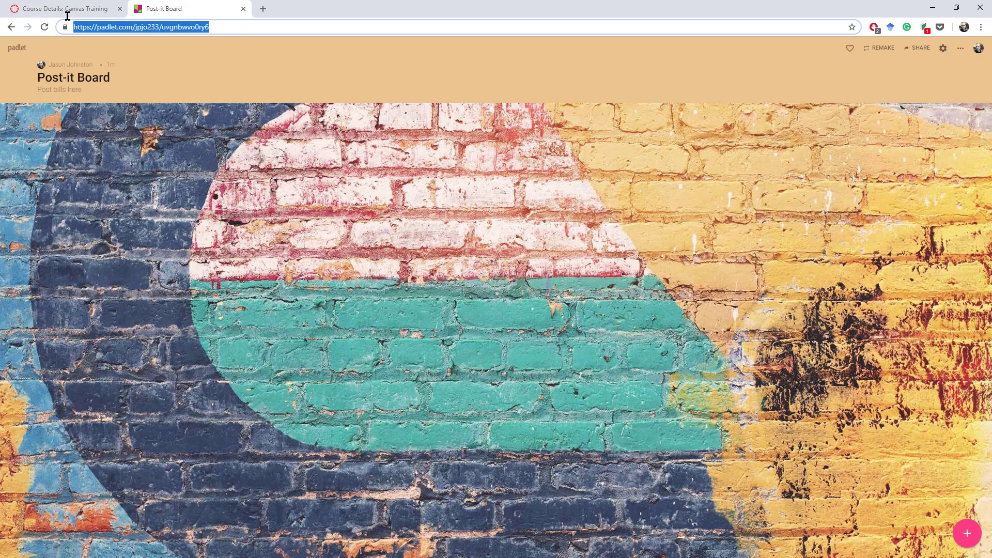
right_click(108, 29)
left_click(137, 85)
left_click(86, 9)
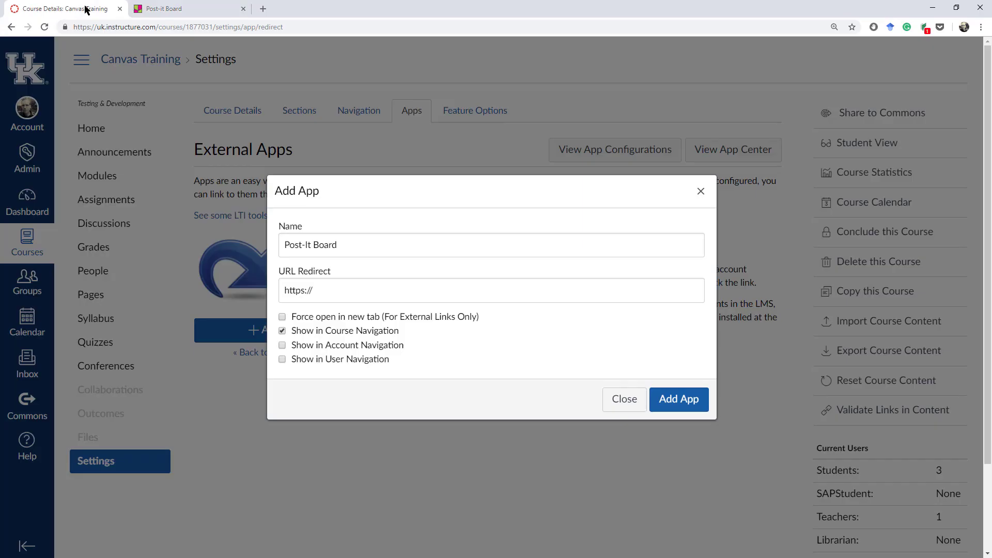
left_click_drag(327, 287, 264, 286)
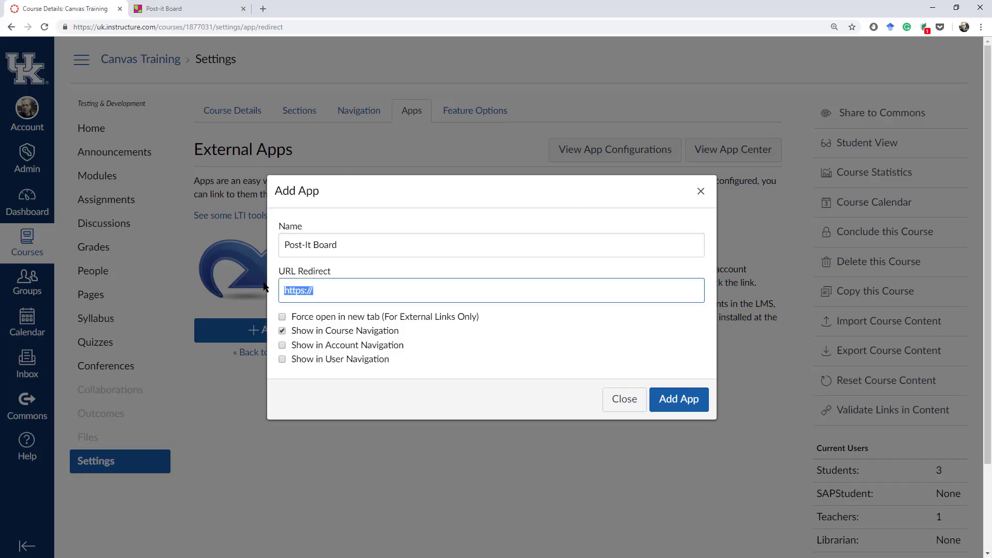
key("ctrl+v")
left_click(689, 398)
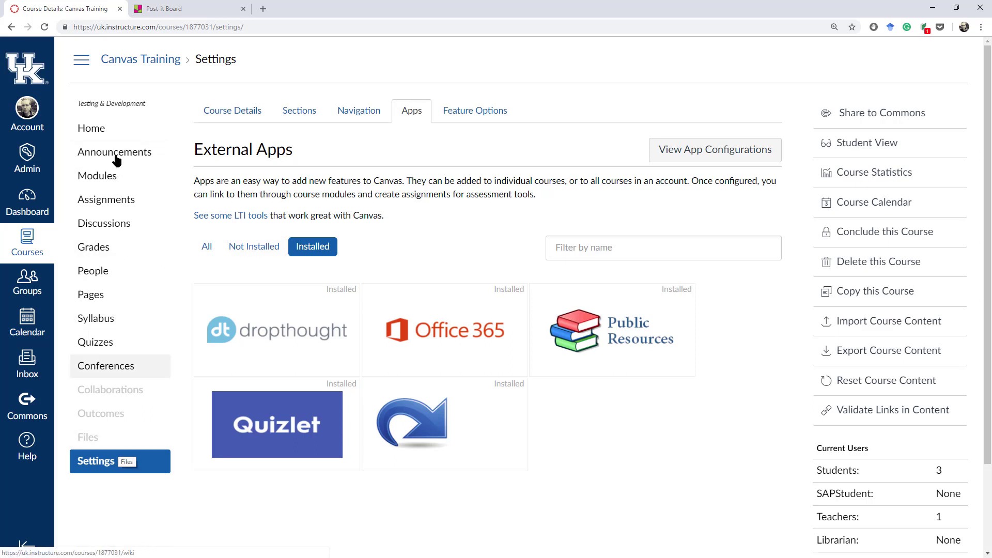
Step: On the Post-It Board course tab, publish an 'Awesome' post reading 'I love this', then start another post
left_click(96, 128)
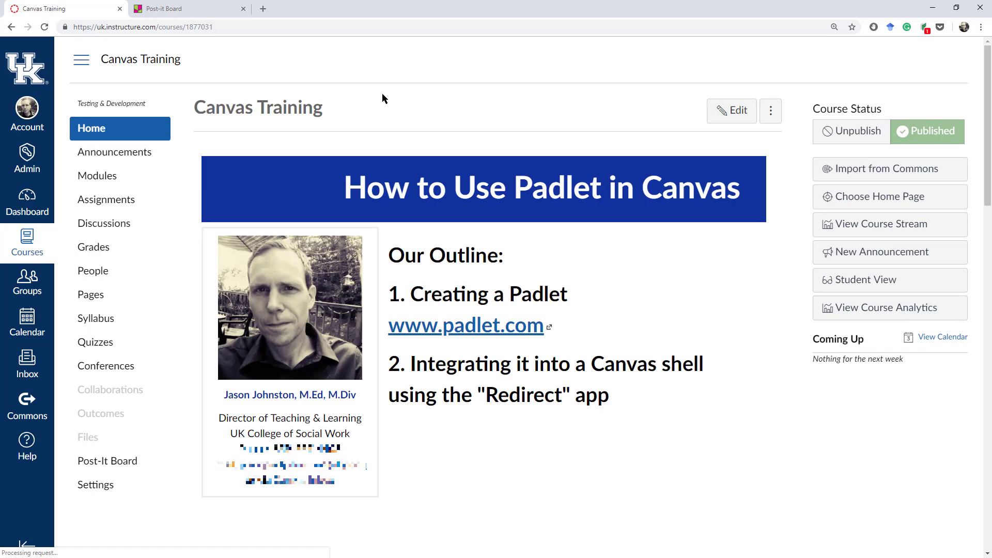
left_click(126, 463)
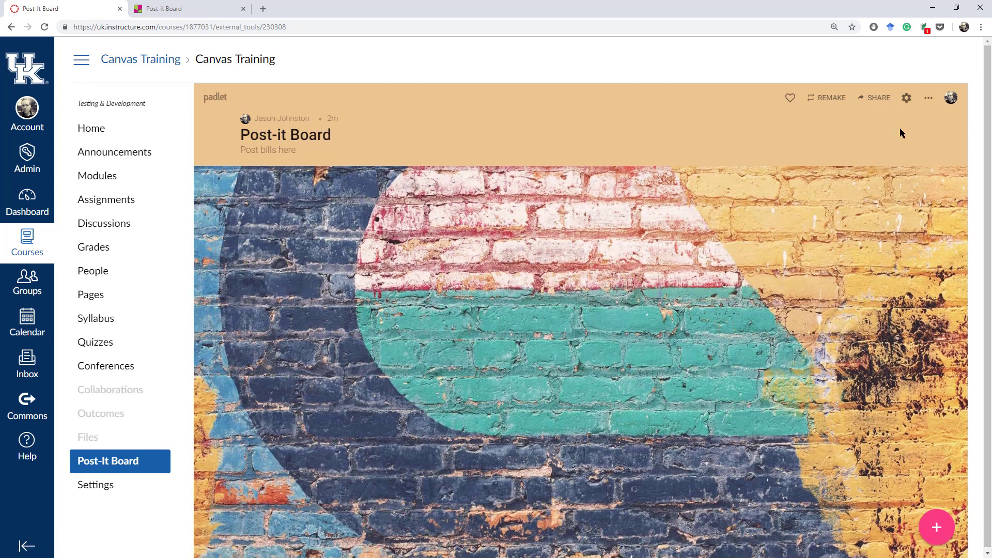
left_click(936, 527)
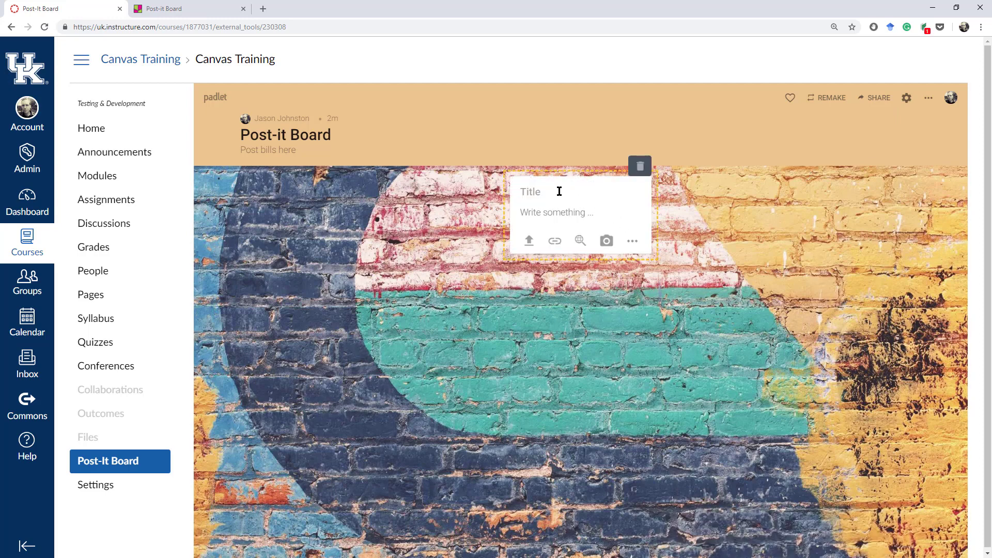
type("Awesome")
left_click(559, 214)
type("I love this!")
key("Escape")
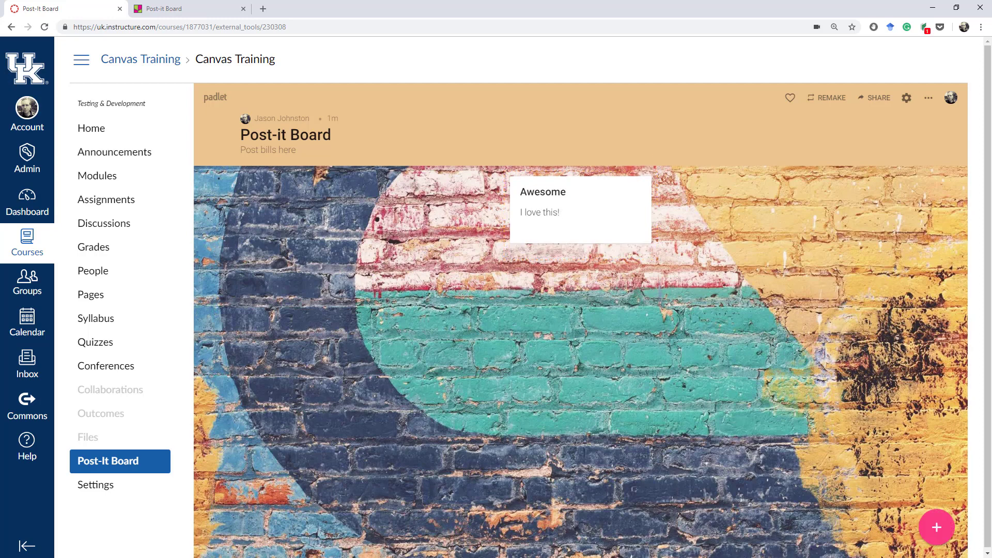
left_click(936, 527)
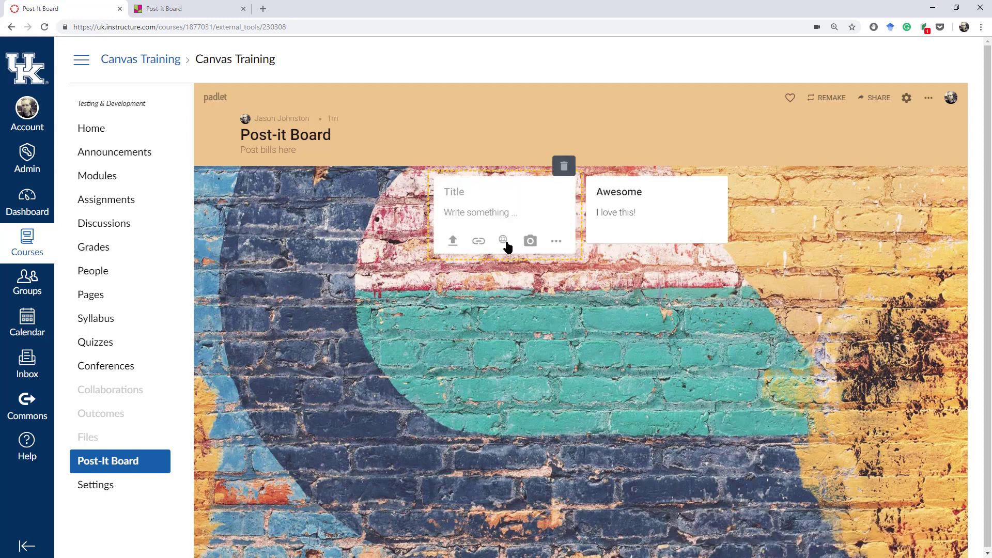
Step: Attach the pig GIF found by searching 'happy' under GIFs to the new post
left_click(504, 241)
left_click(752, 165)
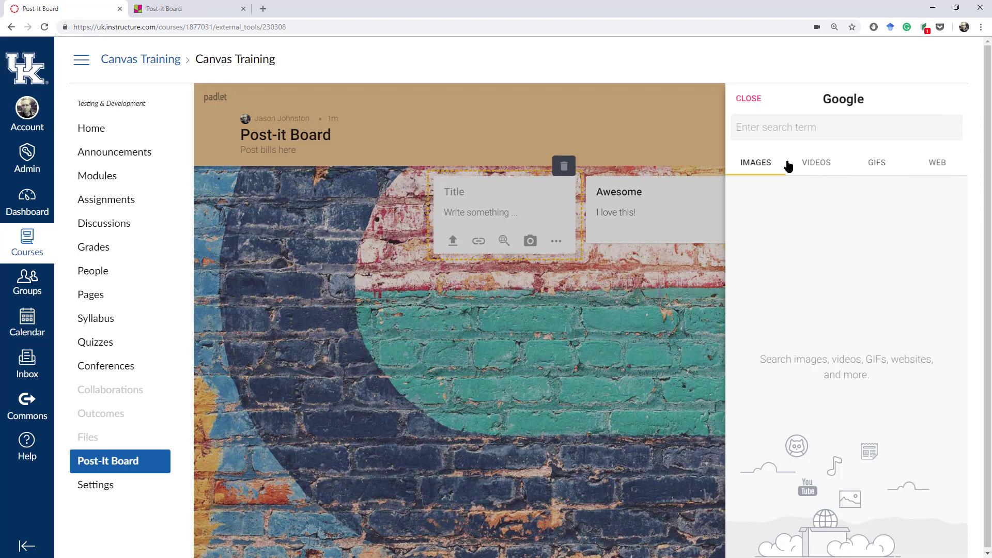
left_click(817, 164)
left_click(876, 164)
left_click(811, 127)
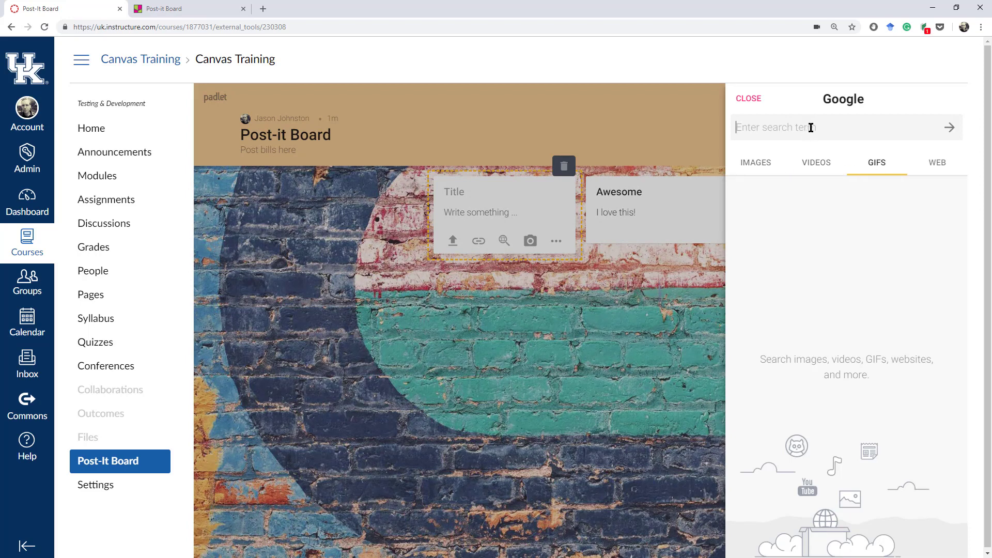
type("happy")
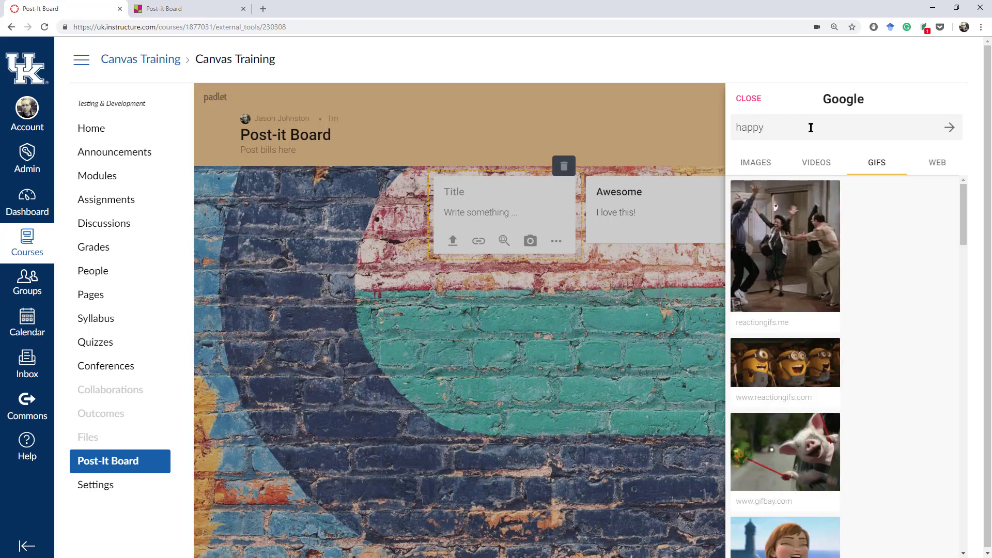
left_click(785, 452)
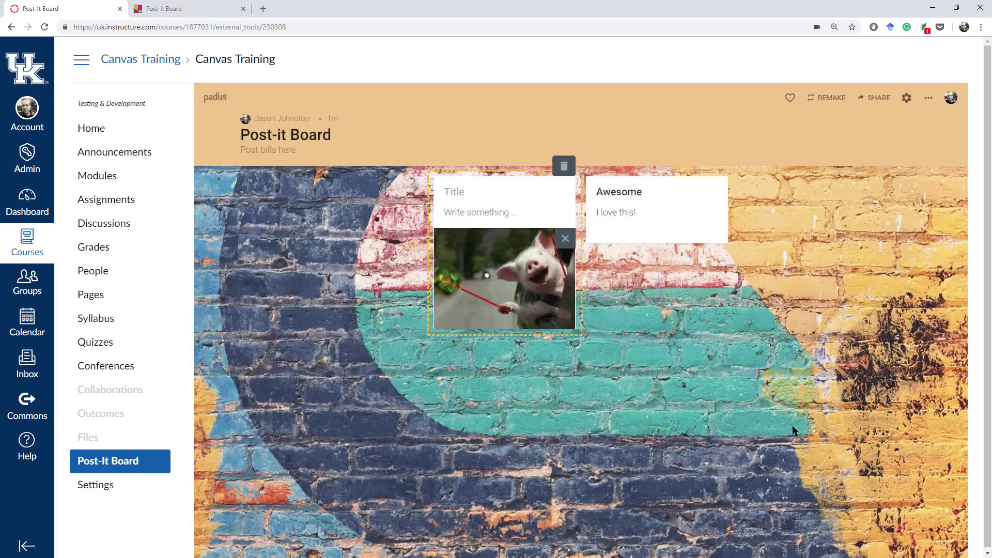